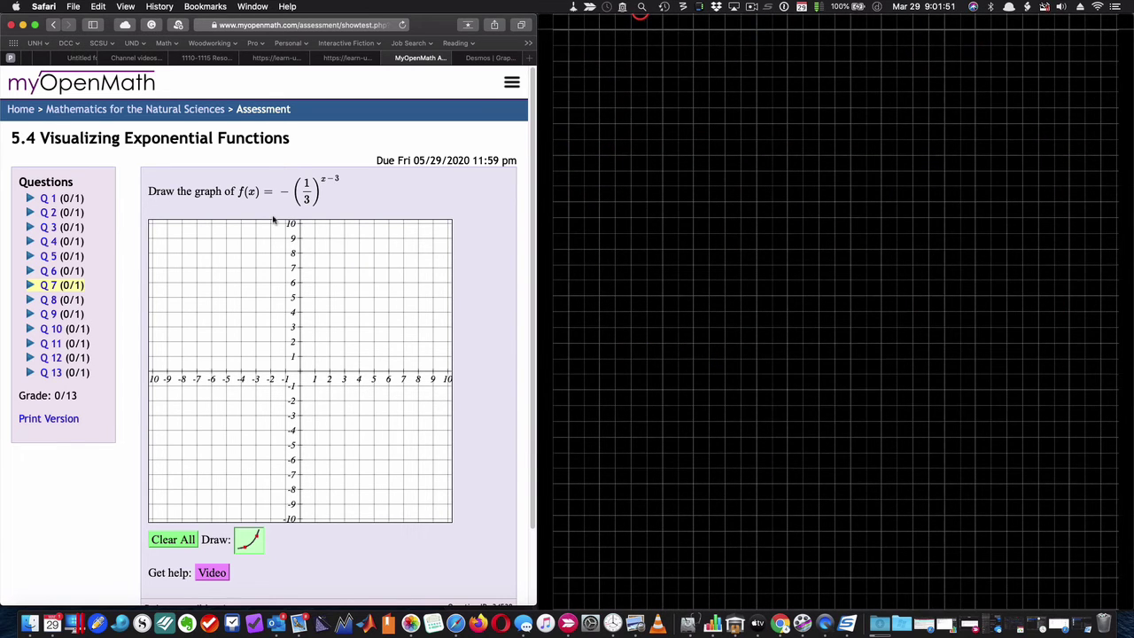
Handwrite the function f(x) = −(1/3)^(x−3) on the whiteboard
left_click_drag(600, 66, 594, 129)
left_click_drag(619, 69, 611, 131)
mouse_move(619, 86)
left_mouse_down()
mouse_move(634, 107)
mouse_move(619, 119)
left_mouse_up()
mouse_move(636, 67)
left_mouse_down()
mouse_move(640, 124)
mouse_move(675, 85)
left_mouse_up()
left_click_drag(659, 101, 730, 84)
left_click_drag(771, 46, 770, 85)
mouse_move(754, 90)
left_mouse_down()
mouse_move(781, 84)
mouse_move(767, 133)
left_mouse_up()
mouse_move(797, 35)
left_mouse_down()
mouse_move(816, 51)
mouse_move(796, 54)
left_mouse_up()
left_click_drag(825, 42, 847, 52)
Draw an x/f(x) value table with x = 1 as the first entry
mouse_move(647, 184)
left_mouse_down()
mouse_move(666, 202)
mouse_move(649, 204)
left_mouse_up()
left_click_drag(623, 214, 1068, 228)
left_click_drag(693, 167, 689, 374)
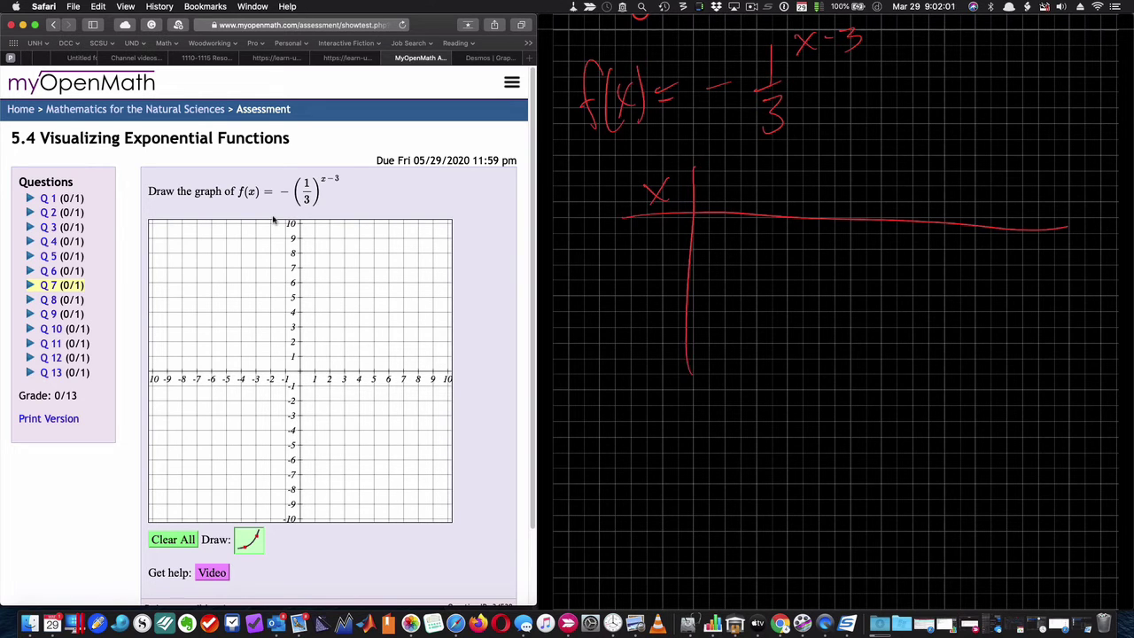
left_click_drag(647, 249, 645, 288)
left_click_drag(736, 175, 737, 206)
left_click_drag(657, 232, 647, 276)
mouse_move(637, 264)
left_mouse_down()
mouse_move(660, 259)
mouse_move(655, 280)
left_mouse_up()
mouse_move(664, 250)
left_mouse_down()
mouse_move(674, 263)
mouse_move(664, 263)
left_mouse_up()
left_click_drag(677, 232, 685, 286)
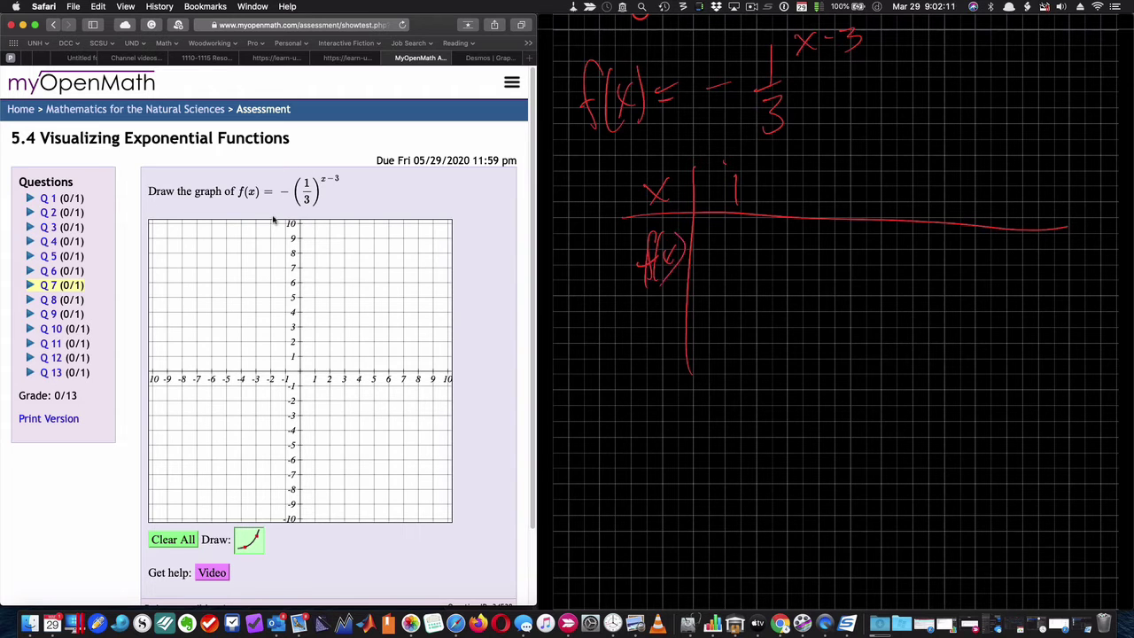
Substitute x = 1 as −(1/3)^(−2), flip it to −3², and write the result −9
left_click_drag(748, 233, 743, 294)
mouse_move(786, 225)
left_mouse_down()
mouse_move(801, 236)
mouse_move(762, 240)
mouse_move(799, 251)
left_mouse_up()
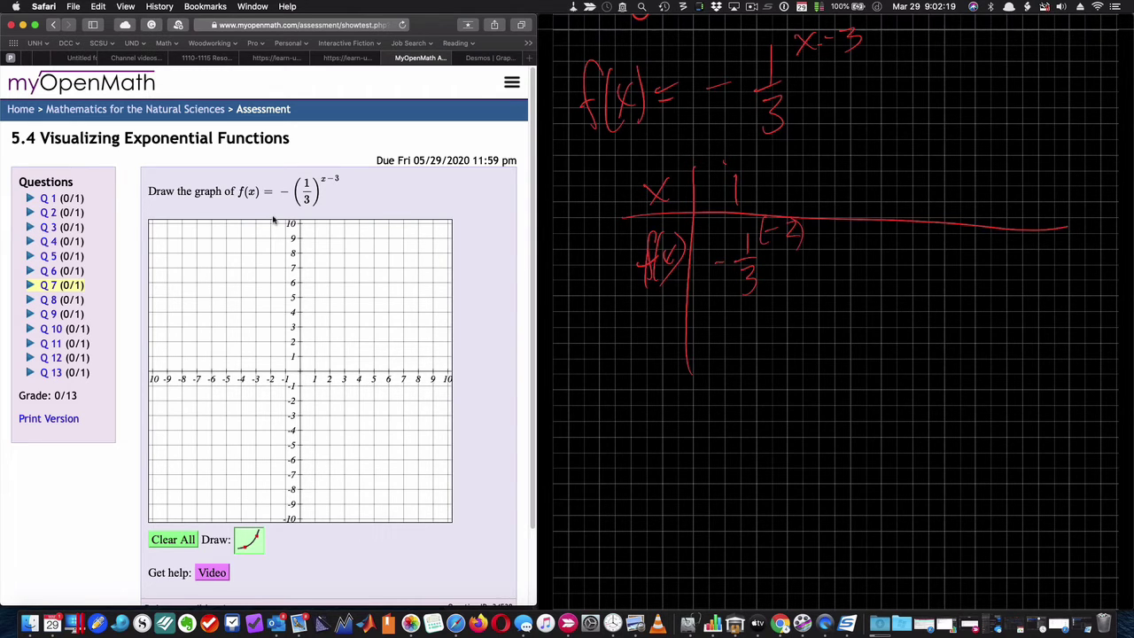
left_click_drag(728, 313, 791, 311)
mouse_move(753, 234)
left_mouse_down()
mouse_move(720, 236)
mouse_move(756, 298)
mouse_move(759, 249)
left_mouse_up()
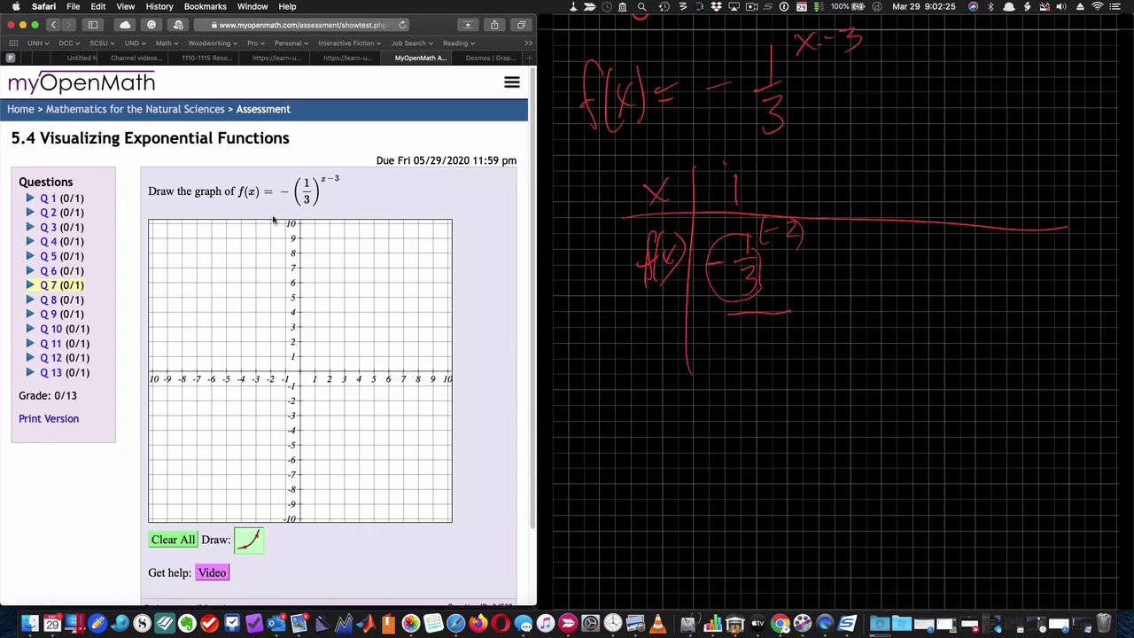
mouse_move(753, 230)
left_mouse_down()
mouse_move(751, 303)
mouse_move(763, 234)
left_mouse_up()
left_click_drag(738, 343, 739, 373)
left_click_drag(762, 331, 782, 341)
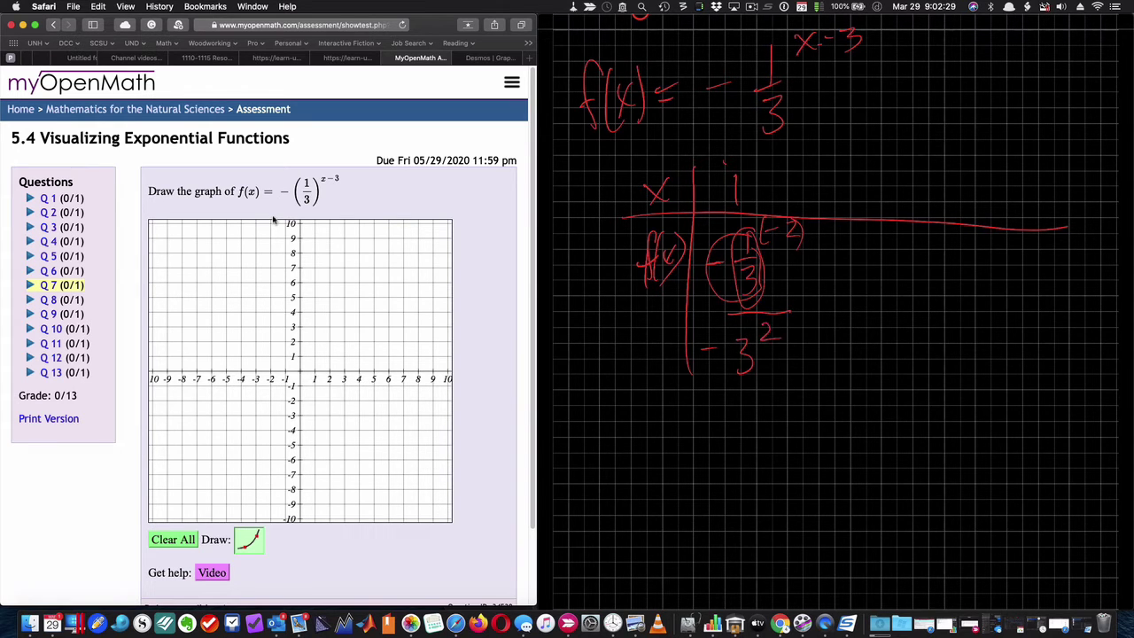
mouse_move(709, 308)
left_mouse_down()
mouse_move(784, 307)
mouse_move(700, 312)
mouse_move(769, 315)
left_mouse_up()
left_click_drag(695, 405, 785, 401)
mouse_move(751, 407)
left_mouse_down()
mouse_move(693, 408)
mouse_move(766, 407)
left_mouse_up()
left_click_drag(700, 447, 755, 468)
left_click_drag(764, 428, 767, 439)
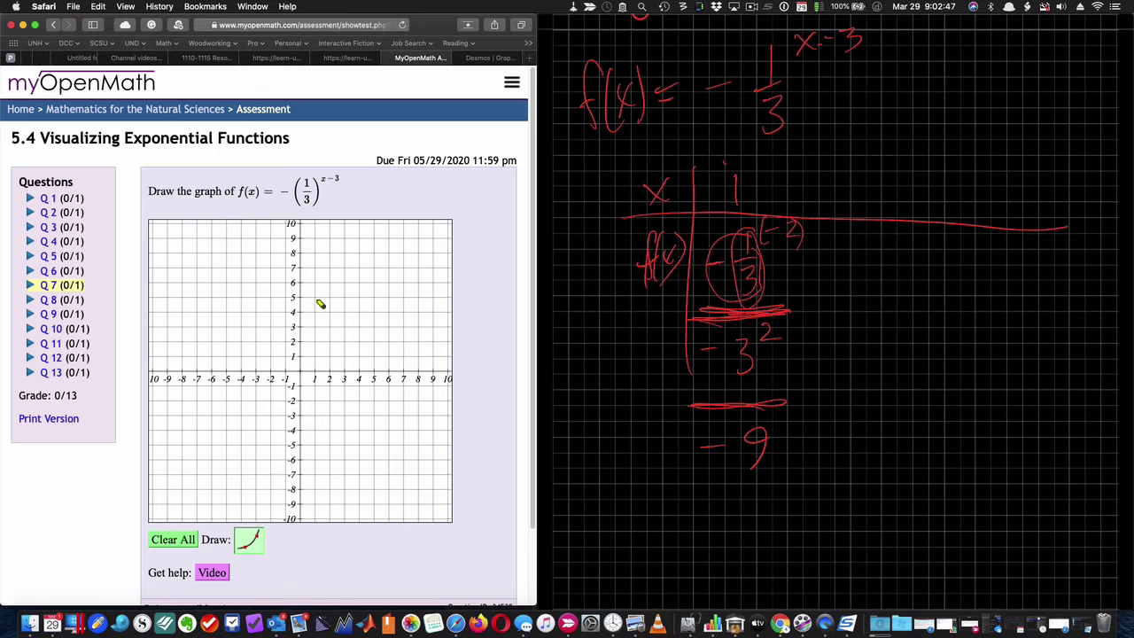
Clear the graph and plot the exponential curve starting at (1, −9) with a second point
left_click(178, 542)
left_click(315, 504)
left_click(317, 476)
left_click(329, 402)
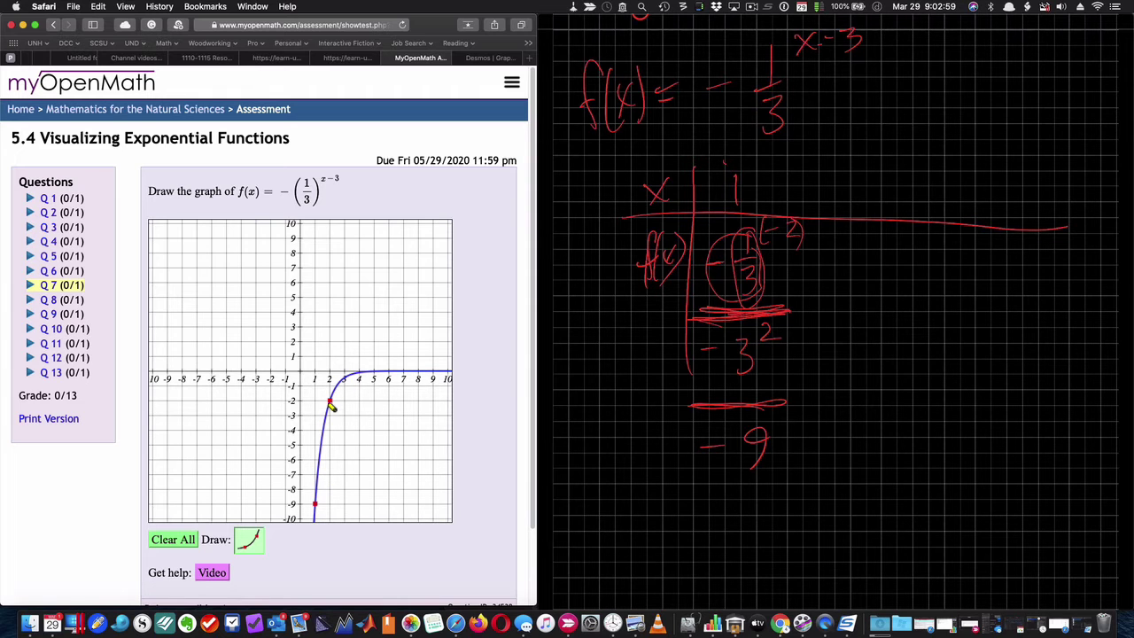
Add an x = 2 column to the table and substitute −(1/3)^(2−3)
left_click_drag(846, 151, 847, 414)
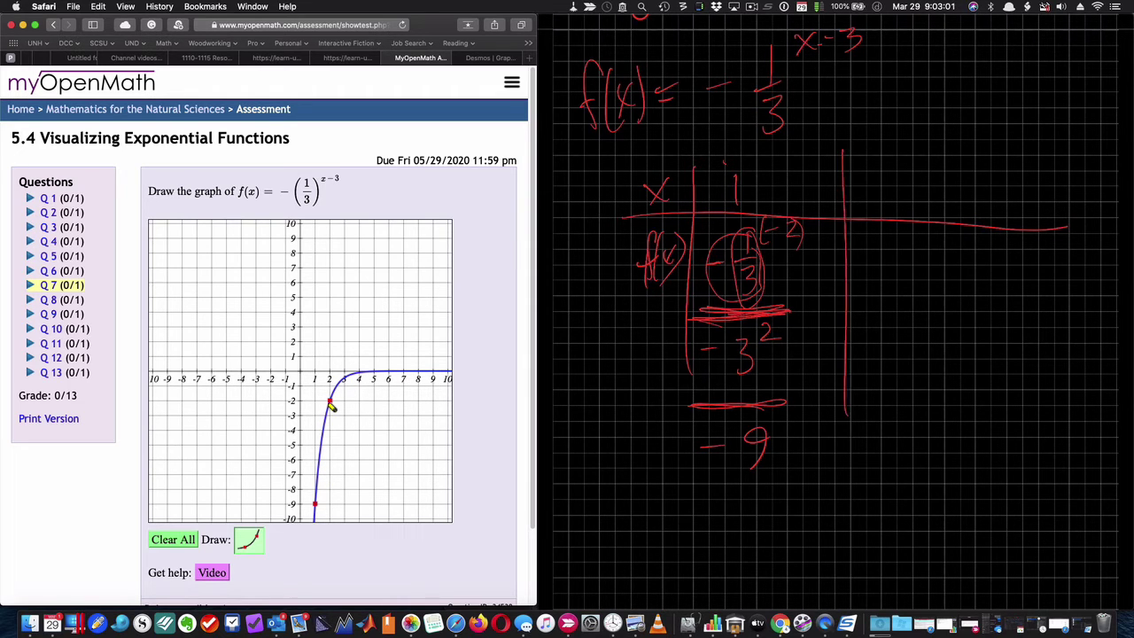
mouse_move(875, 176)
left_mouse_down()
mouse_move(877, 193)
mouse_move(899, 197)
left_mouse_up()
left_click_drag(975, 143, 987, 503)
left_click_drag(856, 275, 879, 275)
left_click_drag(891, 249, 886, 312)
left_click_drag(911, 234, 905, 254)
left_click_drag(912, 236, 956, 258)
Simplify f(2) to −(1/3)^(−1) = −3 and move the second point onto (2, −3)
left_click_drag(853, 373, 899, 372)
mouse_move(890, 377)
left_mouse_down()
mouse_move(906, 376)
mouse_move(897, 417)
left_mouse_up()
mouse_move(918, 330)
left_mouse_down()
mouse_move(915, 360)
mouse_move(942, 345)
left_mouse_up()
left_click_drag(949, 320, 948, 355)
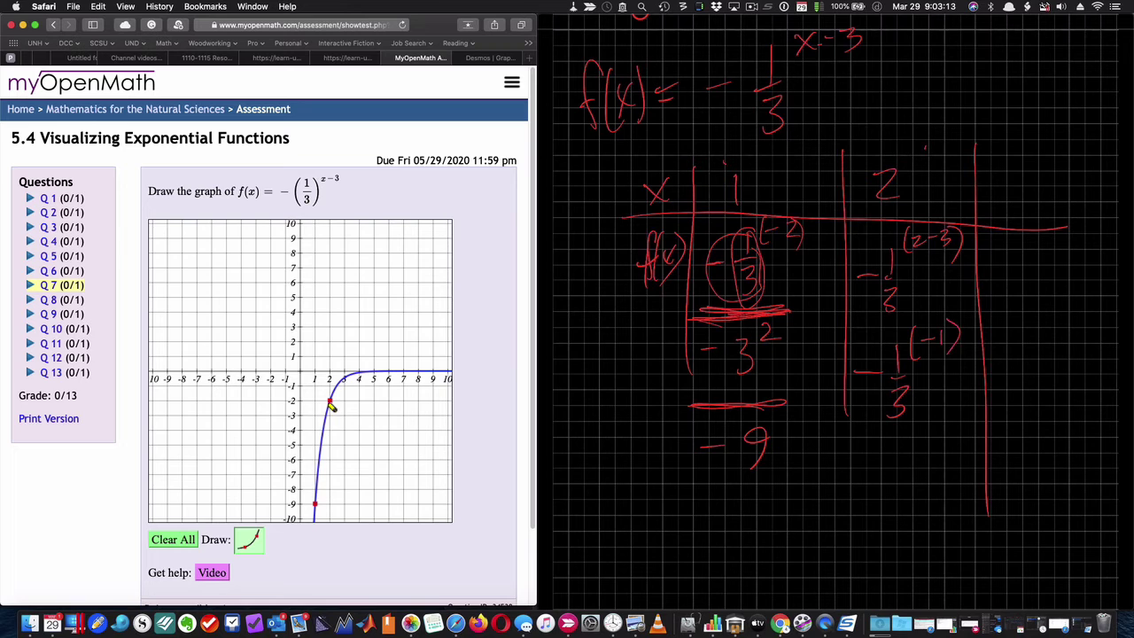
left_click_drag(849, 403, 857, 592)
left_click_drag(861, 491, 883, 490)
mouse_move(951, 316)
left_mouse_down()
mouse_move(911, 312)
mouse_move(962, 347)
mouse_move(930, 316)
left_mouse_up()
left_click_drag(902, 470, 895, 530)
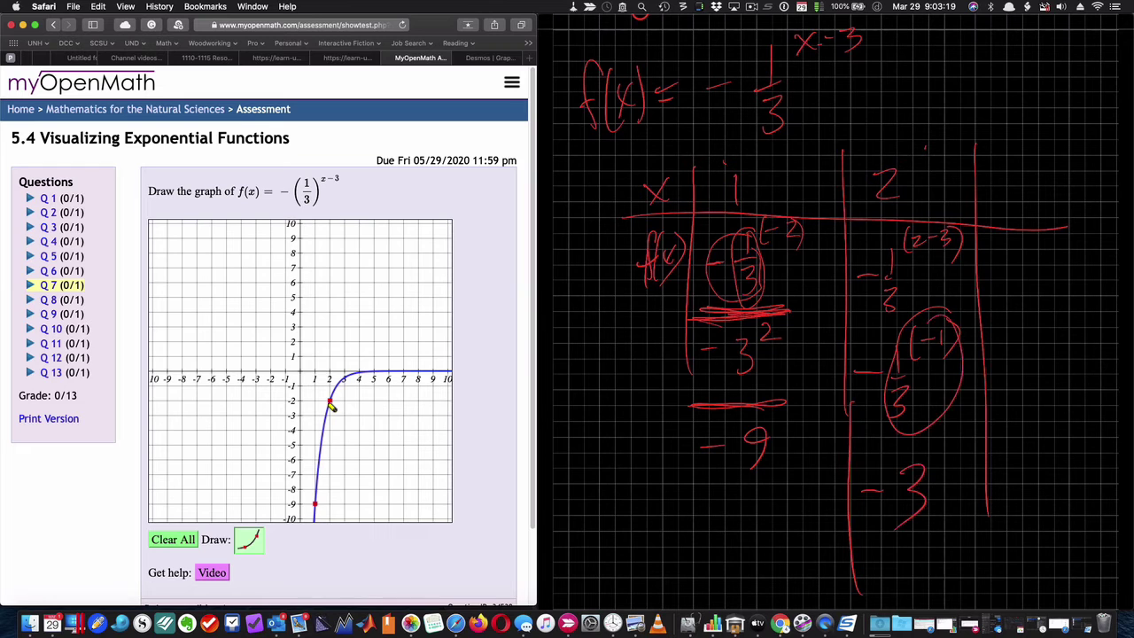
mouse_move(330, 404)
left_mouse_down()
mouse_move(346, 384)
mouse_move(331, 375)
mouse_move(330, 416)
left_mouse_up()
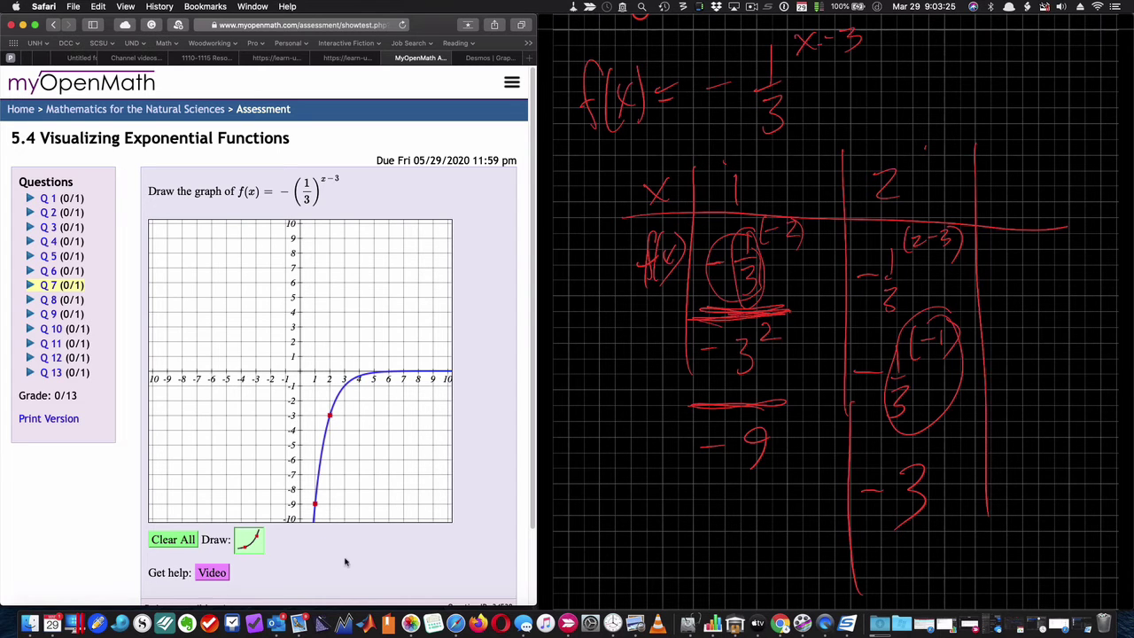
Submit the Q7 graph for a 1/1 score and load a similar question
scroll(345, 561, "down", 3)
left_click(177, 581)
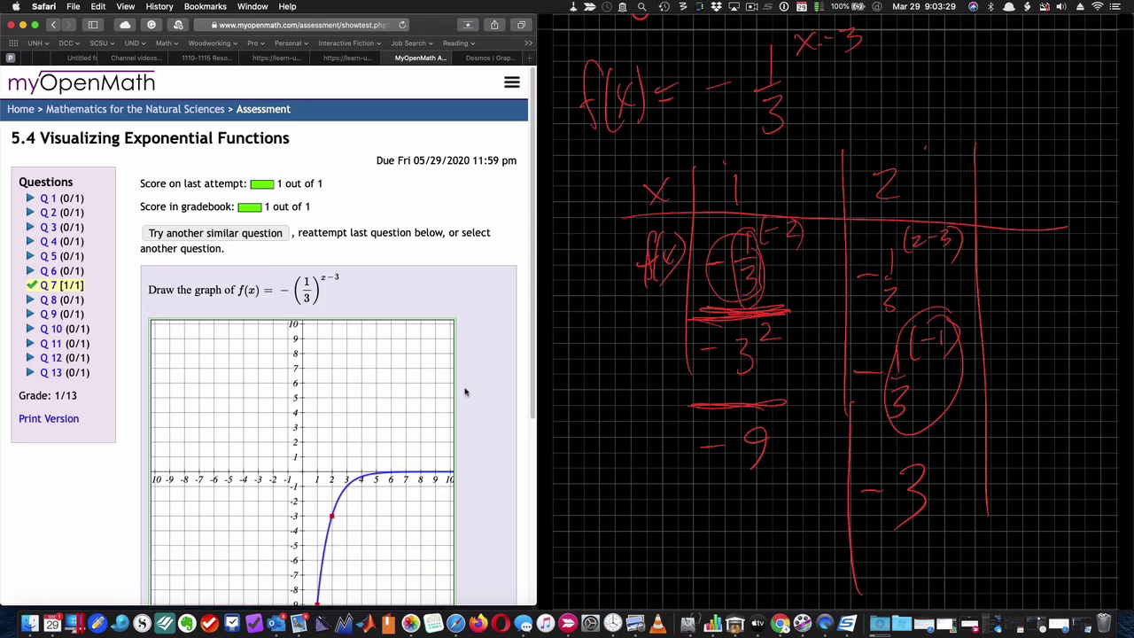
left_click(248, 236)
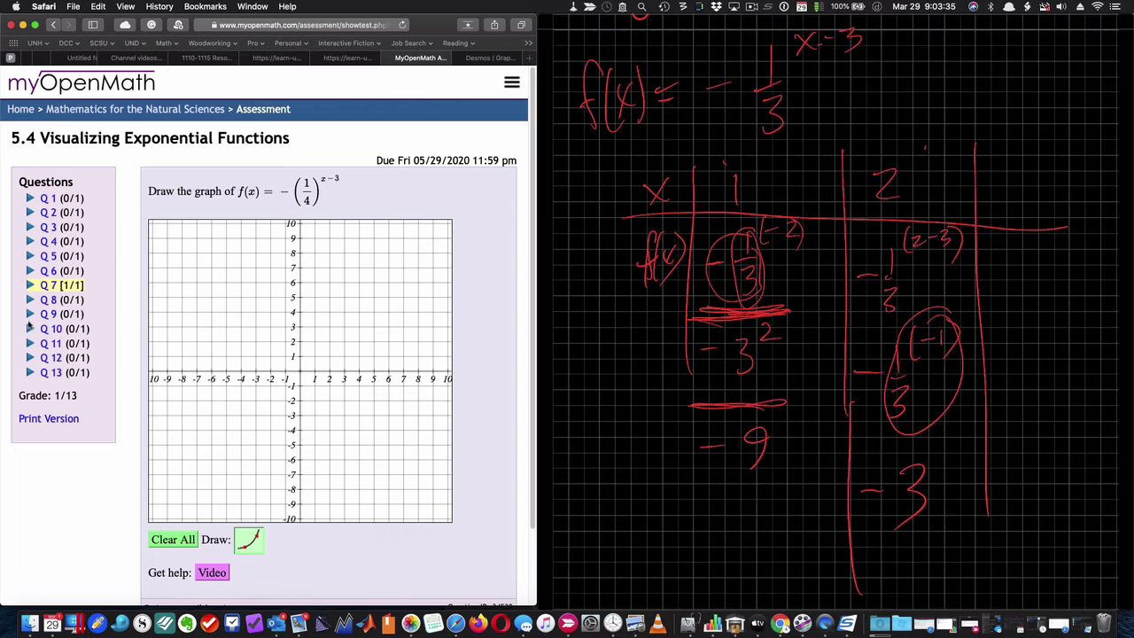
Go through the Questions list to question 11, graphing f(x) = (1/5)^(x+5)
left_click(49, 302)
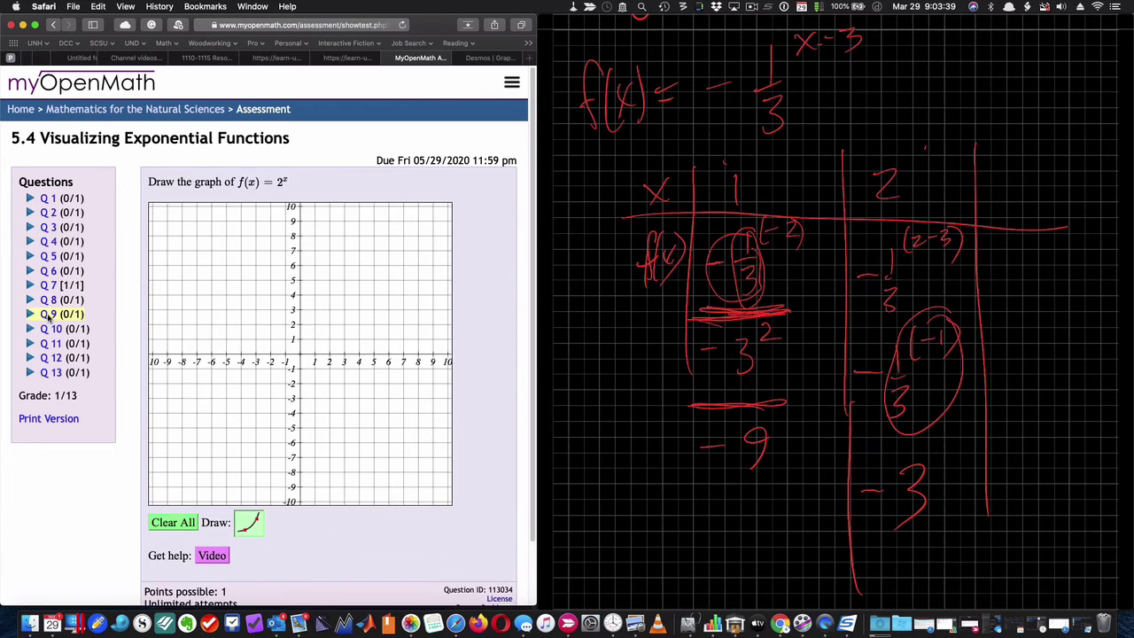
left_click(51, 329)
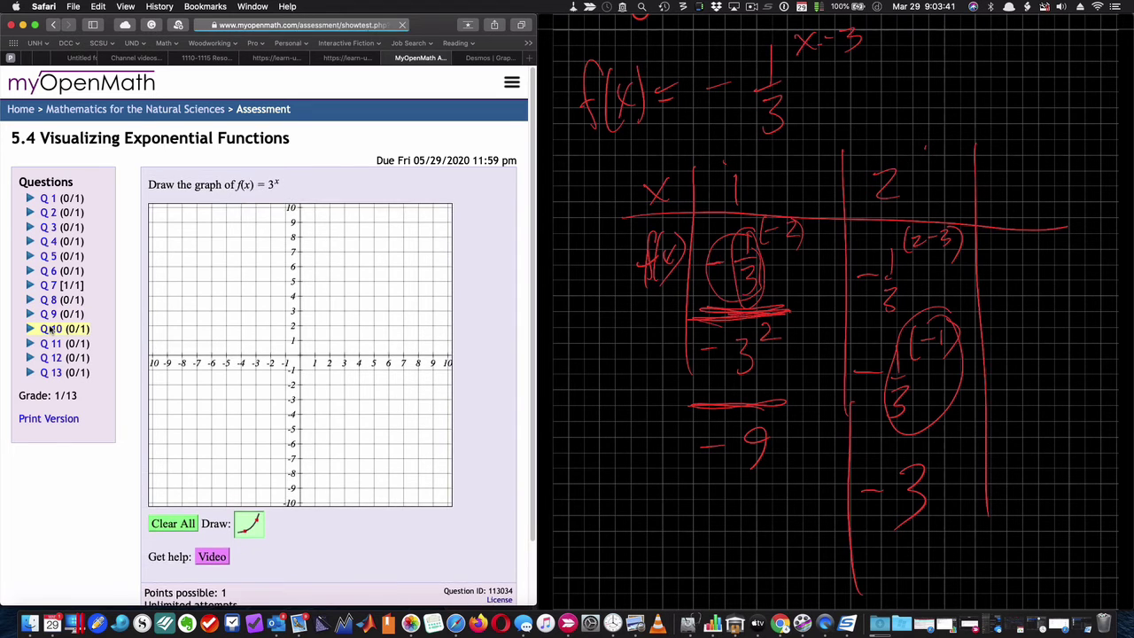
left_click(50, 344)
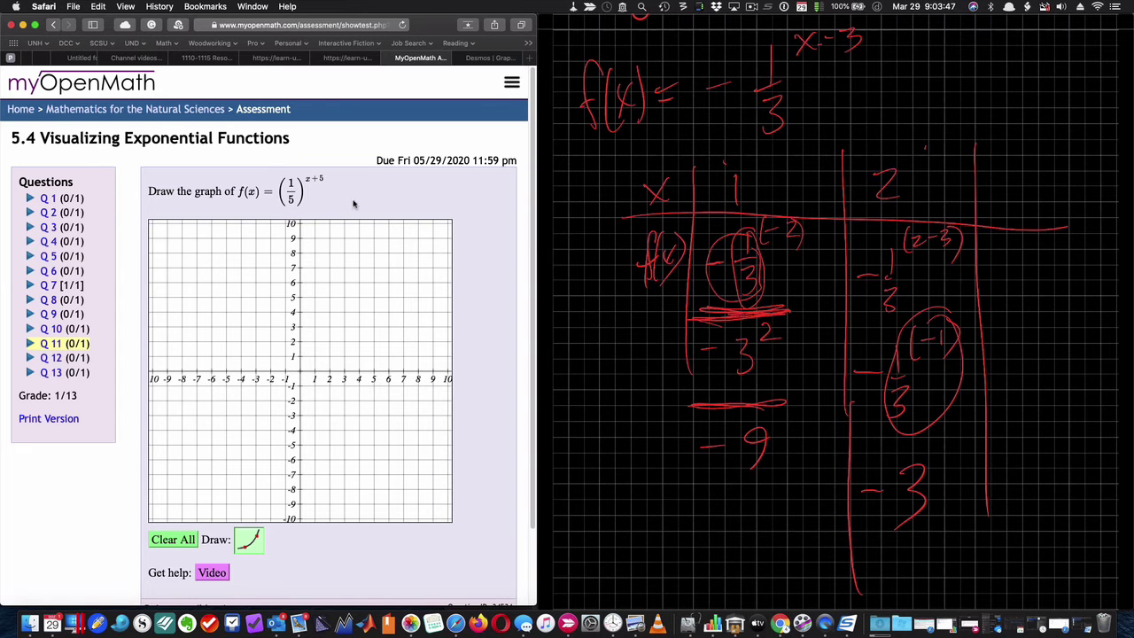
In a blank whiteboard area, handwrite f(x) = (1/5)^(x+5)
scroll(835, 310, "down", 10)
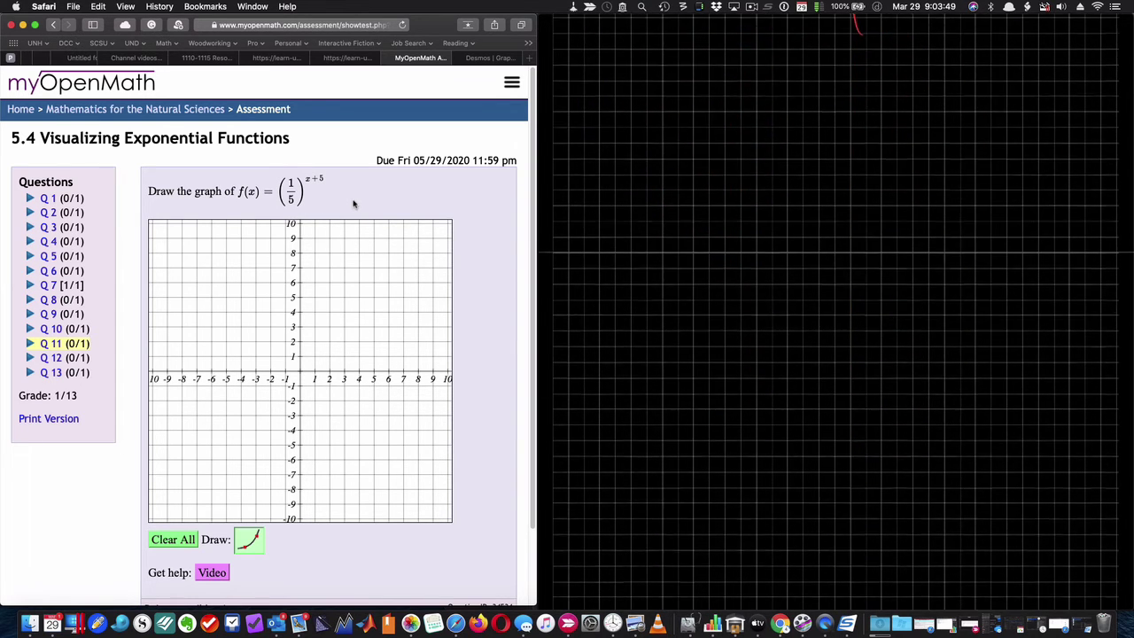
mouse_move(585, 48)
left_mouse_down()
mouse_move(580, 91)
mouse_move(584, 70)
mouse_move(598, 105)
mouse_move(620, 85)
left_mouse_up()
mouse_move(619, 55)
left_mouse_down()
mouse_move(604, 91)
mouse_move(620, 104)
left_mouse_up()
left_click_drag(645, 69, 657, 69)
left_click_drag(645, 80, 667, 82)
left_click_drag(714, 45, 714, 73)
mouse_move(697, 80)
left_mouse_down()
mouse_move(731, 76)
mouse_move(708, 115)
left_mouse_up()
mouse_move(714, 89)
left_mouse_down()
mouse_move(727, 88)
mouse_move(714, 119)
left_mouse_up()
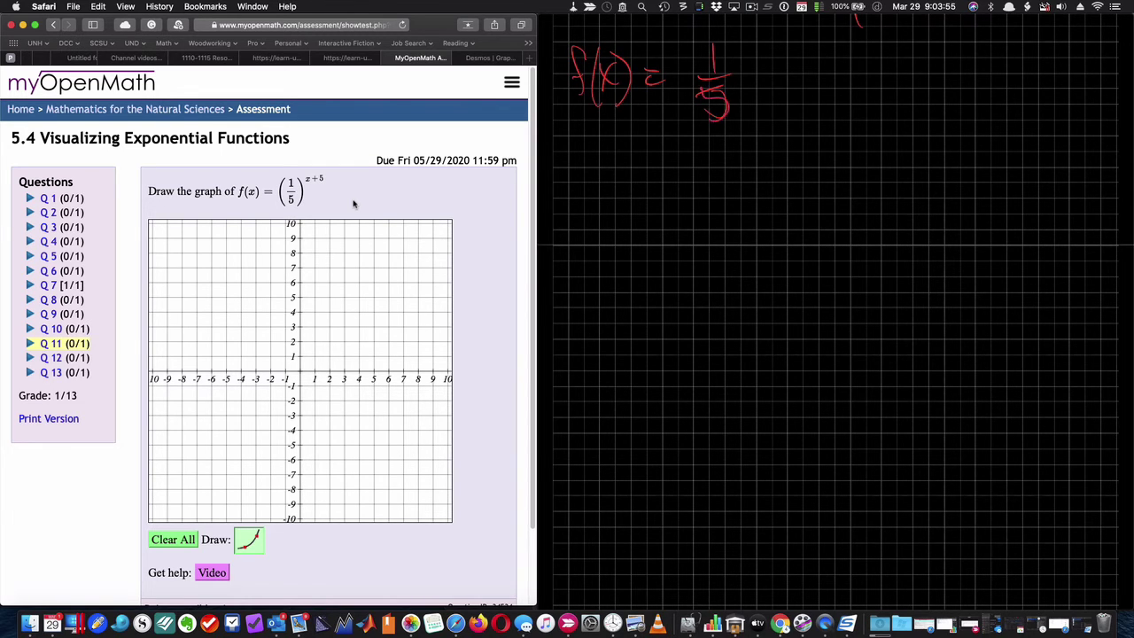
mouse_move(739, 25)
left_mouse_down()
mouse_move(735, 57)
mouse_move(766, 46)
left_mouse_up()
mouse_move(766, 32)
left_mouse_down()
mouse_move(749, 48)
mouse_move(783, 38)
left_mouse_up()
left_click_drag(777, 28, 777, 48)
left_click_drag(801, 27, 797, 46)
mouse_move(819, 23)
left_mouse_down()
mouse_move(824, 41)
mouse_move(808, 60)
left_mouse_up()
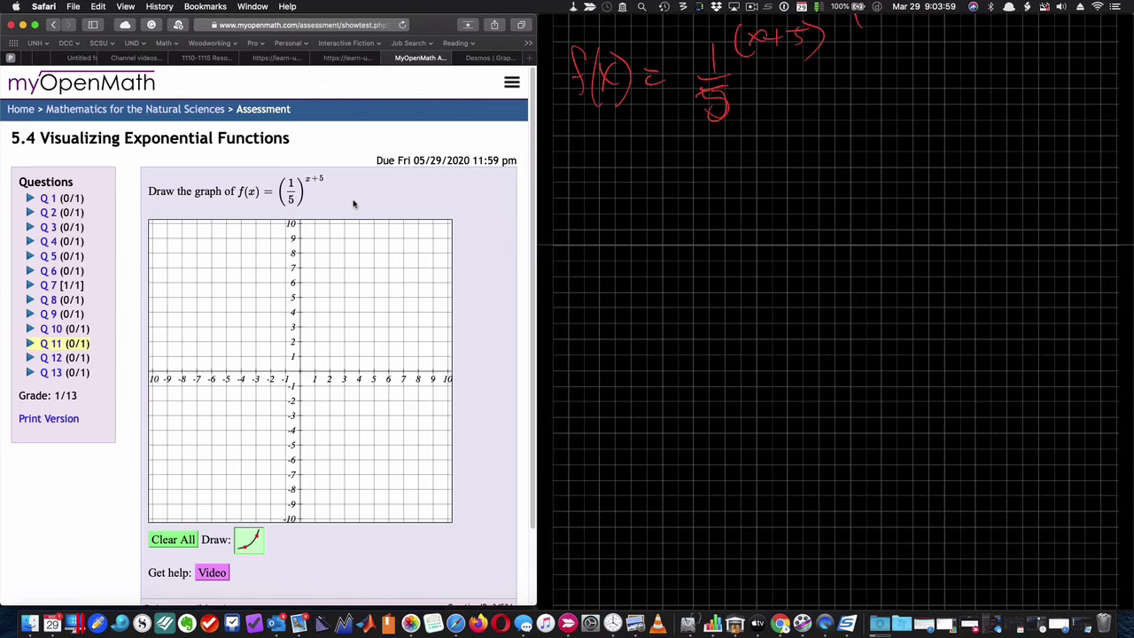
Draw an x/f(x) table with x = 7 as the first entry
left_click_drag(592, 168, 622, 189)
left_click_drag(625, 158, 598, 199)
left_click_drag(669, 133, 707, 577)
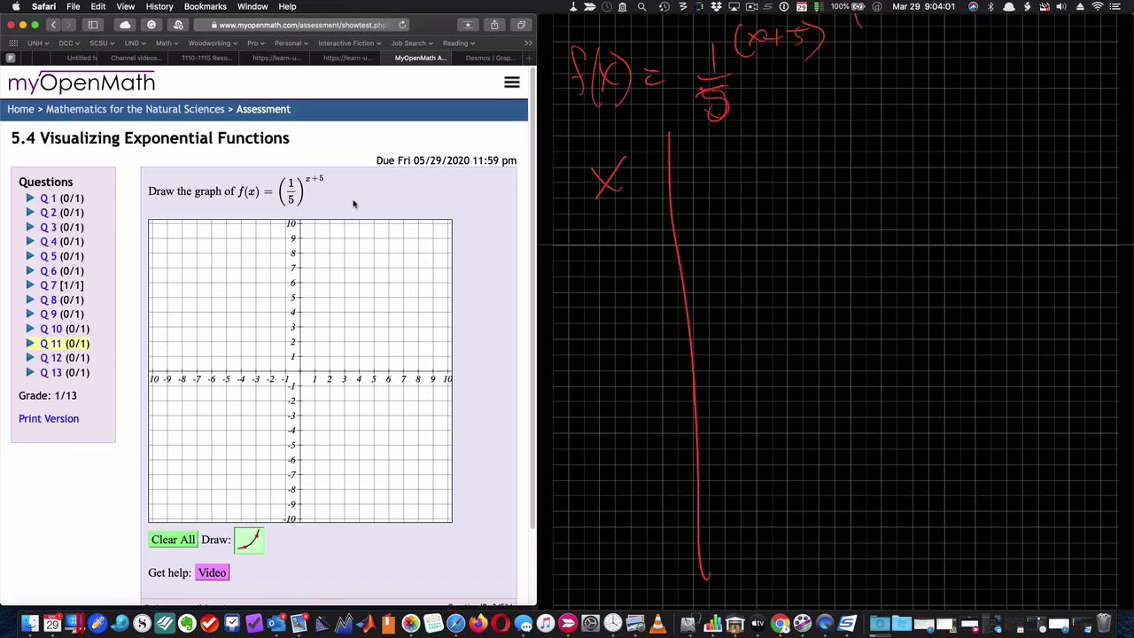
left_click_drag(586, 241, 1132, 226)
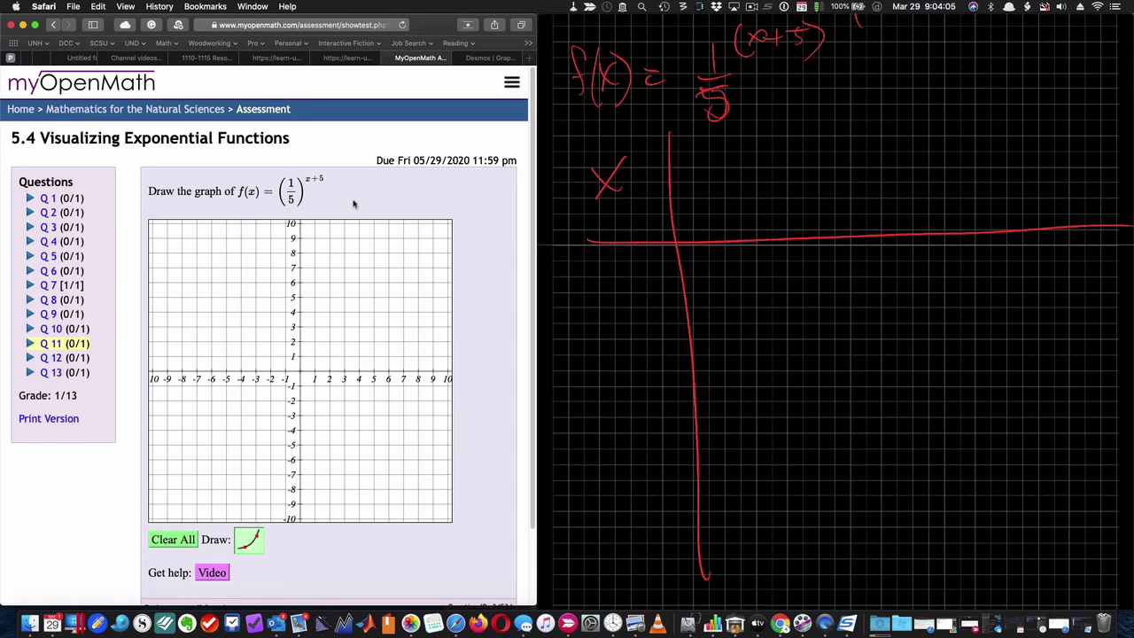
mouse_move(701, 161)
left_mouse_down()
mouse_move(730, 161)
mouse_move(728, 197)
left_mouse_up()
mouse_move(587, 275)
left_mouse_down()
mouse_move(572, 317)
mouse_move(583, 299)
left_mouse_up()
left_click_drag(601, 268, 590, 322)
mouse_move(600, 287)
left_mouse_down()
mouse_move(610, 305)
mouse_move(599, 307)
left_mouse_up()
left_click_drag(611, 268, 621, 317)
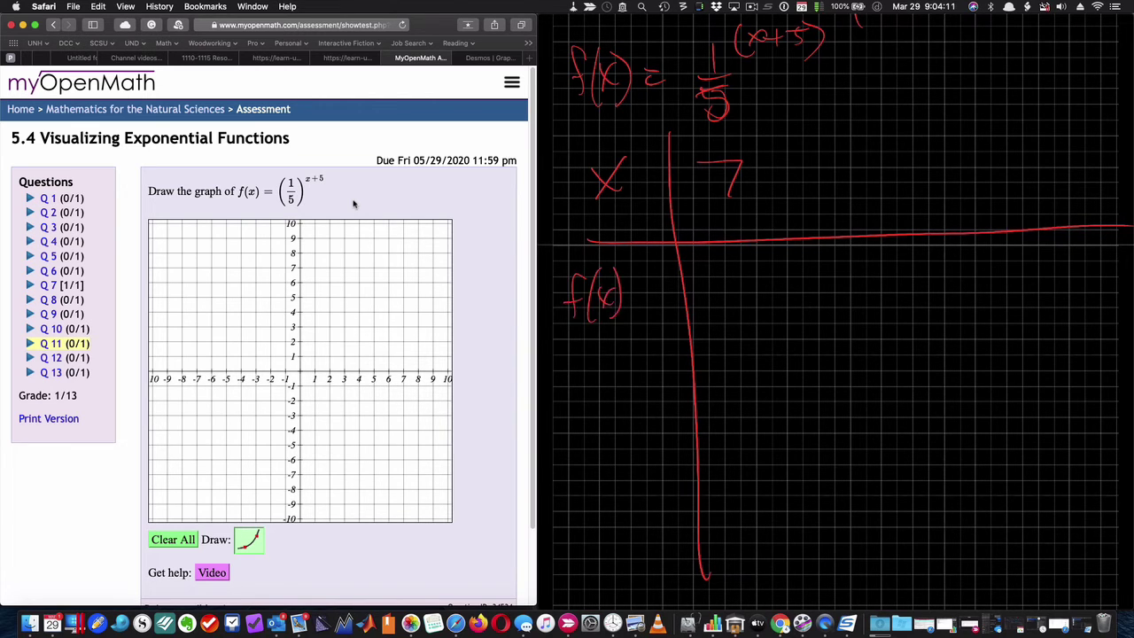
Substitute x = 7 as (1/5)^(7+5), simplify to (1/5)^2, and write 1/25
left_click_drag(710, 258, 710, 286)
mouse_move(702, 287)
left_mouse_down()
mouse_move(719, 287)
mouse_move(707, 317)
left_mouse_up()
mouse_move(732, 252)
left_mouse_down()
mouse_move(727, 270)
mouse_move(741, 264)
left_mouse_up()
left_click_drag(752, 245, 771, 271)
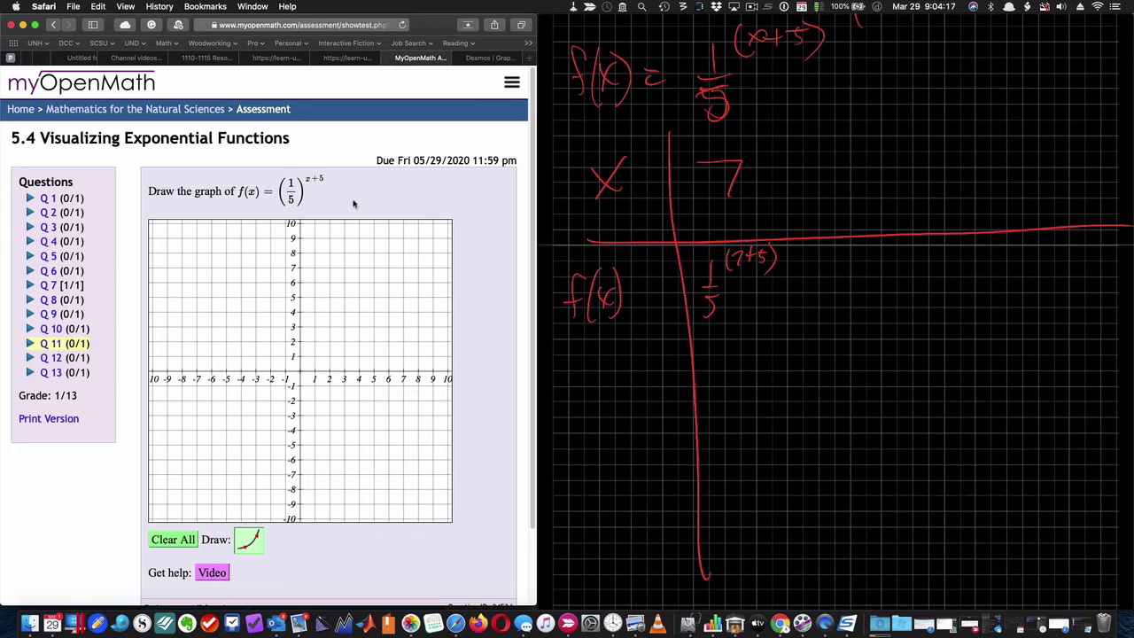
left_click_drag(718, 340, 719, 361)
left_click_drag(710, 366, 728, 365)
mouse_move(737, 321)
left_mouse_down()
mouse_move(729, 348)
mouse_move(750, 343)
left_mouse_up()
left_click_drag(755, 323, 755, 349)
mouse_move(723, 413)
left_mouse_down()
mouse_move(723, 450)
mouse_move(740, 447)
mouse_move(725, 498)
left_mouse_up()
mouse_move(735, 472)
left_mouse_down()
mouse_move(725, 496)
mouse_move(754, 464)
left_mouse_up()
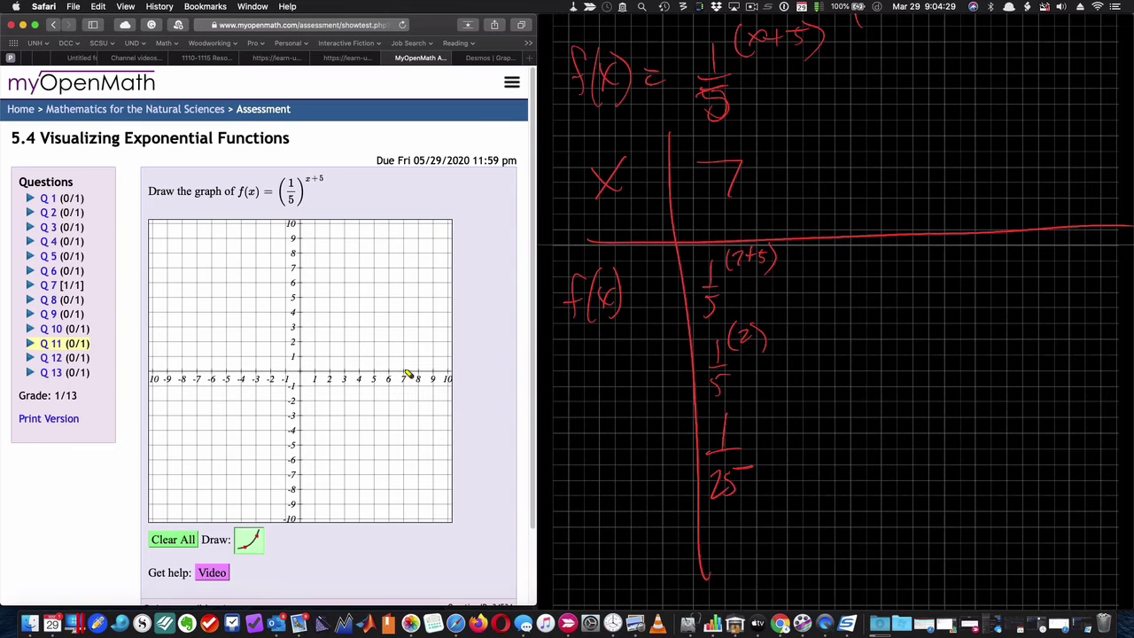
Test points at (7, 1) and (7, 0) on the graph, then clear all points
left_click(403, 356)
left_click(403, 371)
left_click(172, 539)
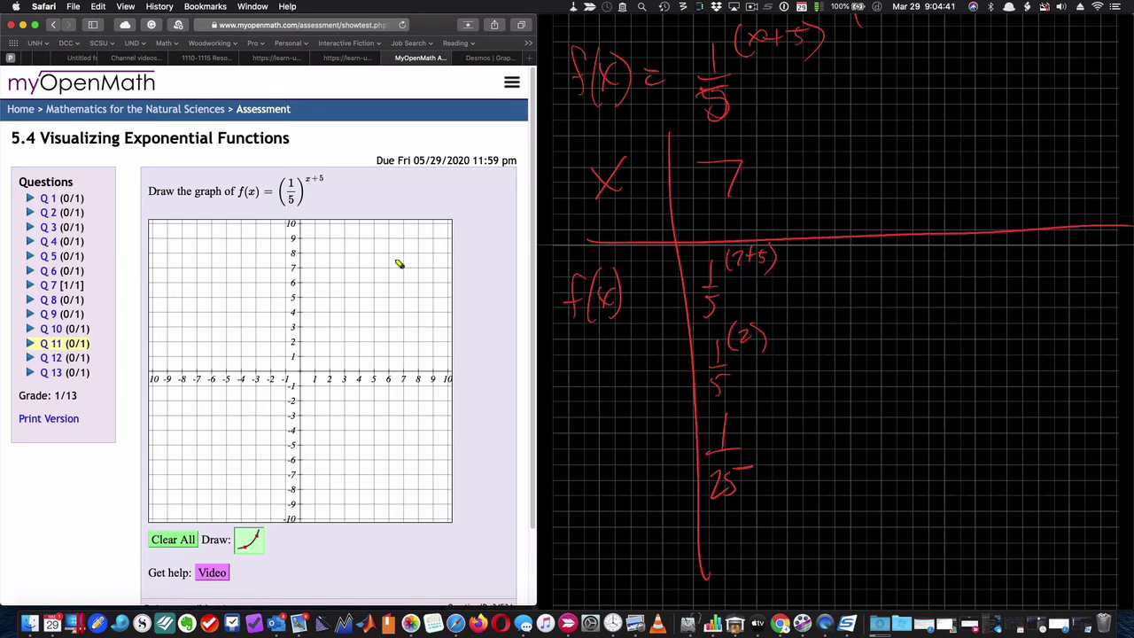